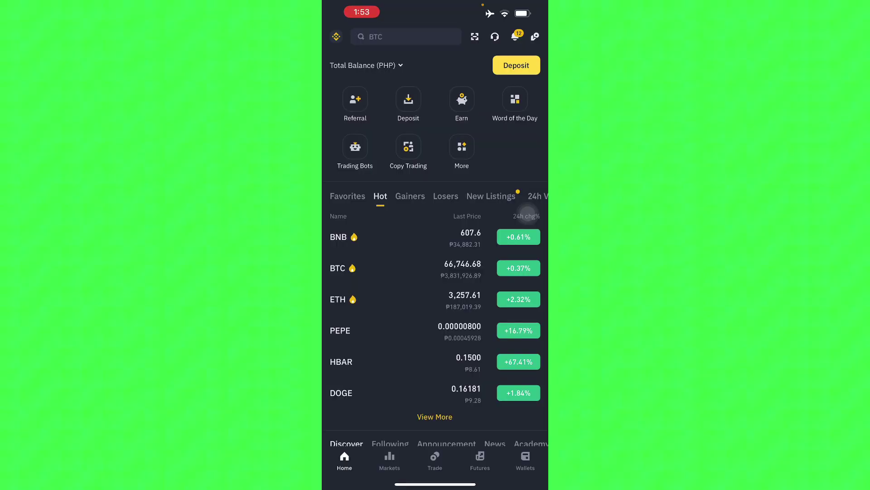
scroll(435, 306, down, 2)
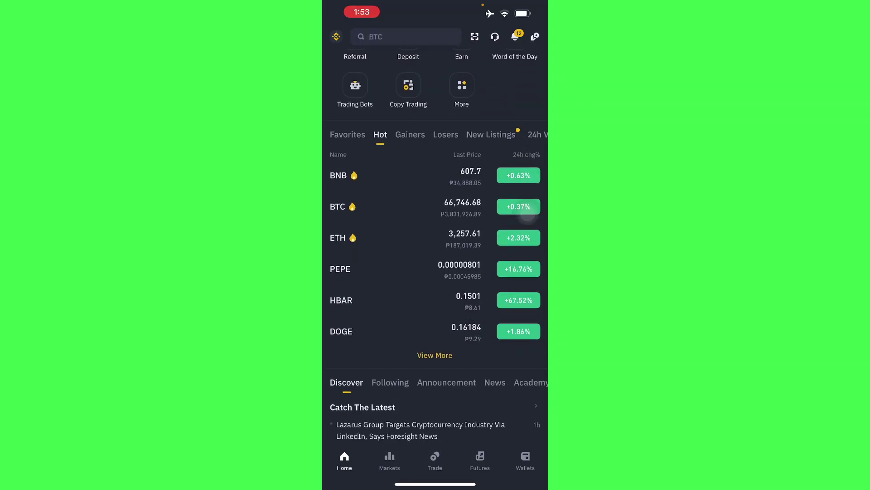
scroll(435, 272, up, 4)
Step: Go from Wallets to the Funding wallet and into P2P trading for USDT in PHP
click(525, 461)
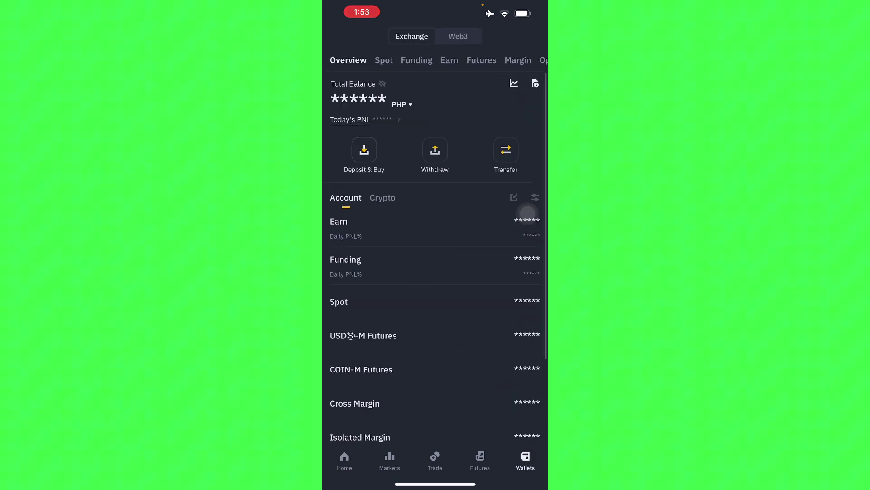
click(416, 60)
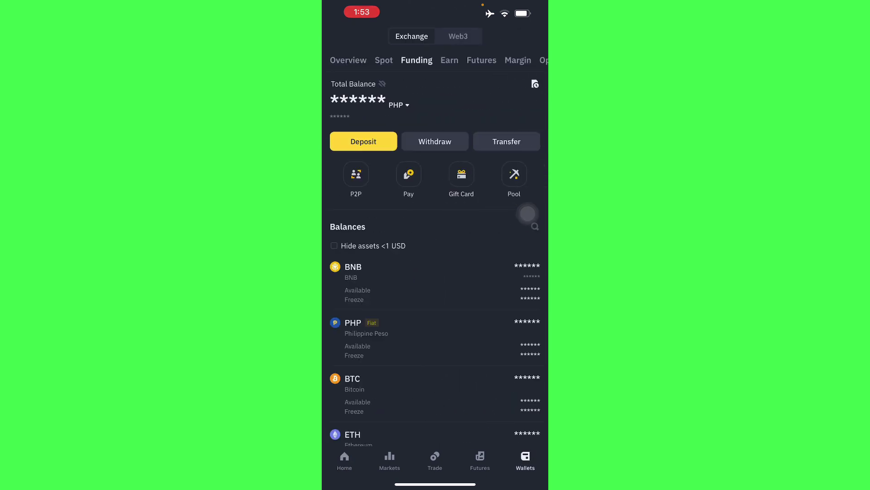
mouse_move(354, 306)
mouse_down()
mouse_move(517, 306)
mouse_move(354, 306)
mouse_up()
click(356, 178)
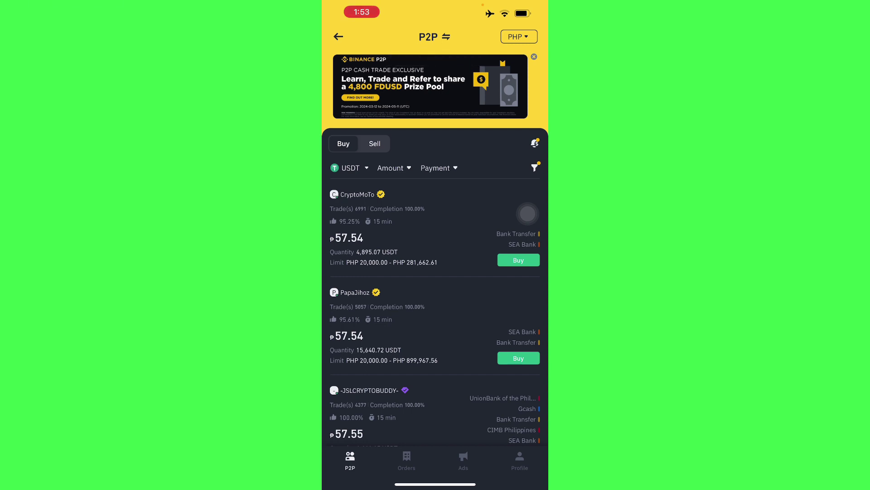
Step: Filter the P2P USDT buy offers to GCash as the payment method
click(535, 167)
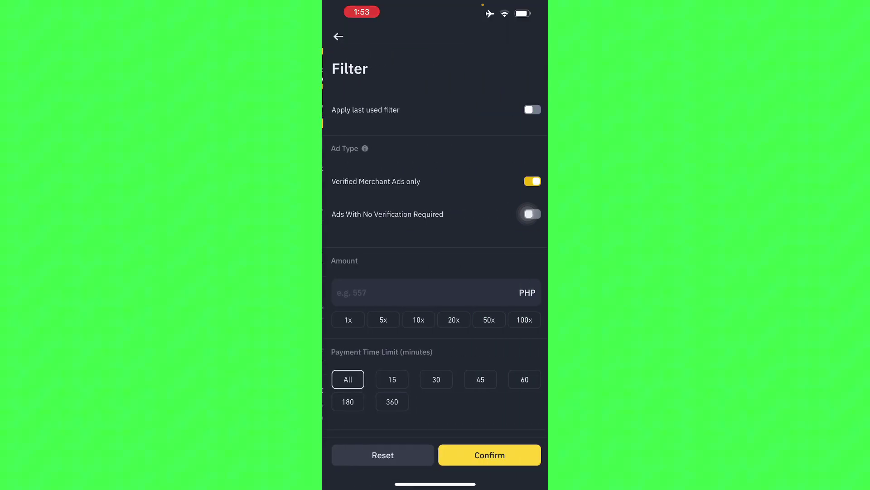
scroll(528, 215, down, 8)
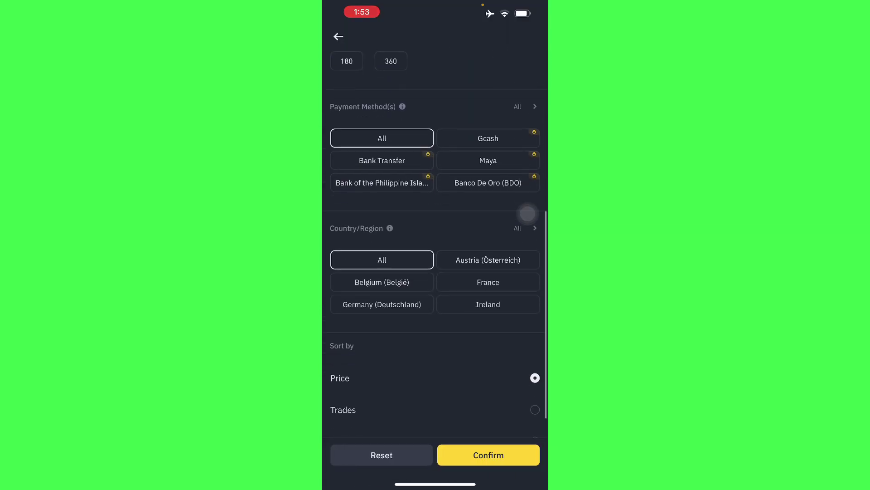
click(487, 115)
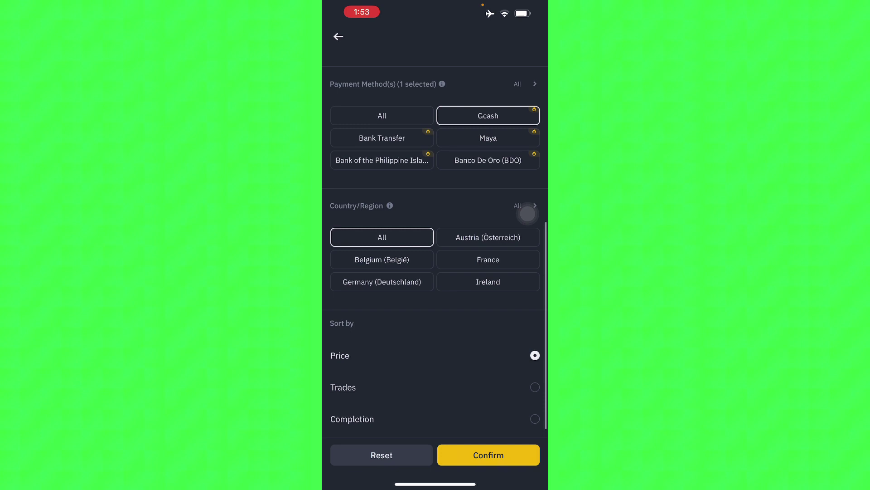
click(488, 455)
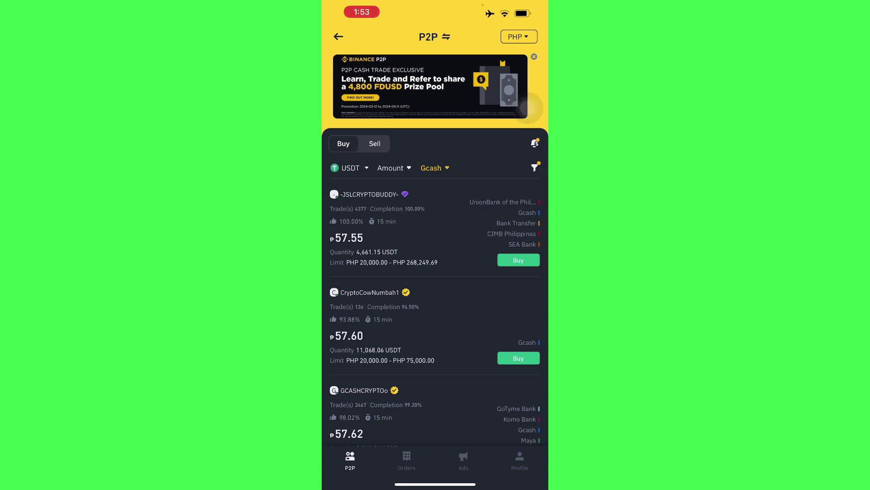
scroll(435, 306, down, 5)
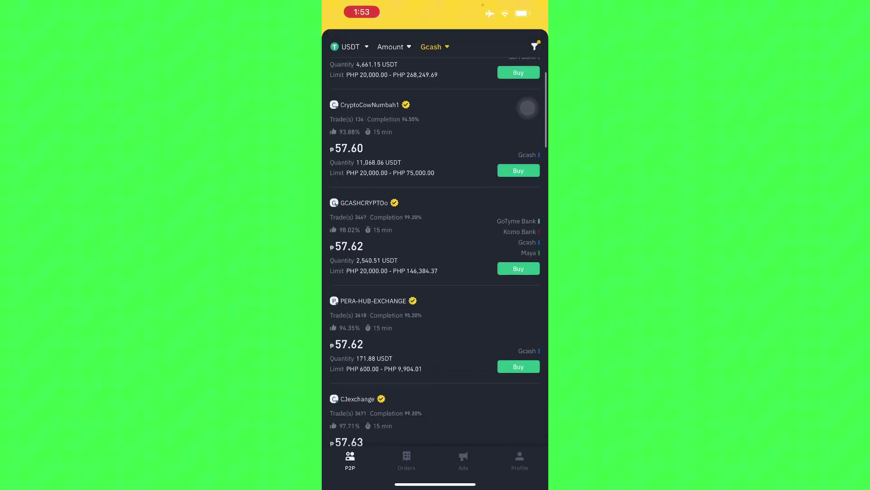
scroll(436, 306, up, 6)
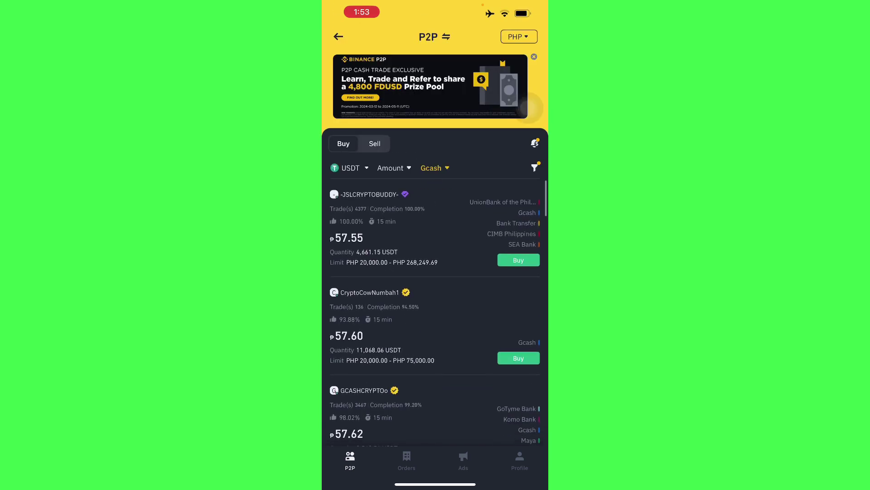
scroll(435, 306, down, 5)
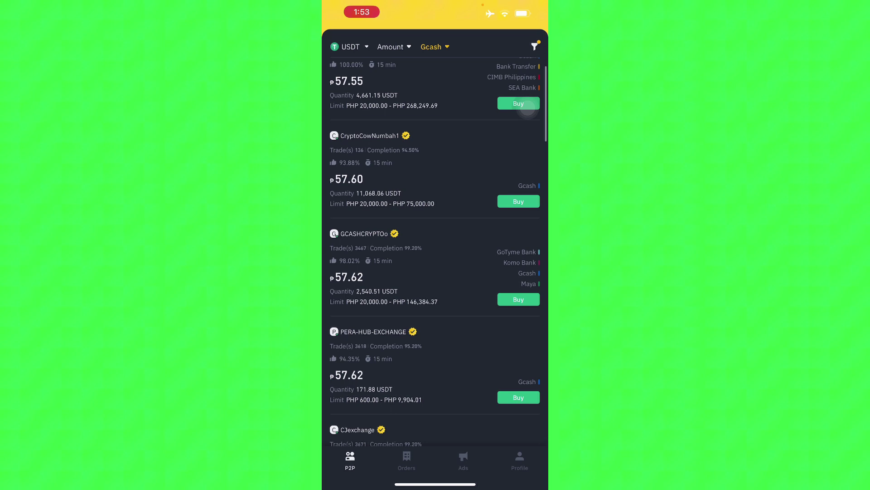
scroll(435, 272, up, 5)
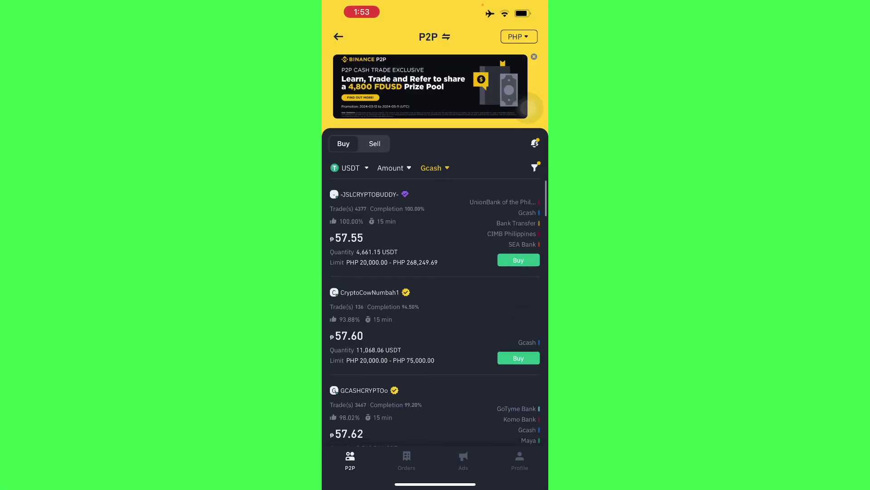
Step: Start a USDT buy from the first ₱57.55 seller, paying by peso amount via GCash
click(433, 247)
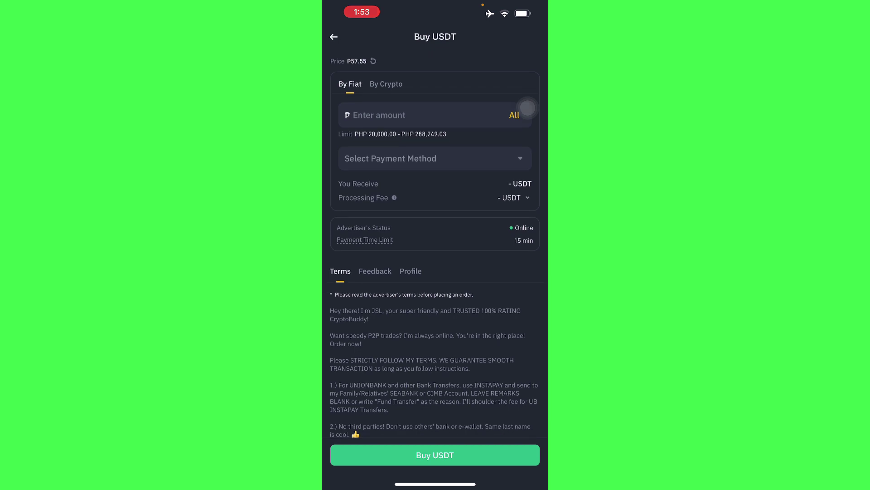
click(421, 114)
click(386, 83)
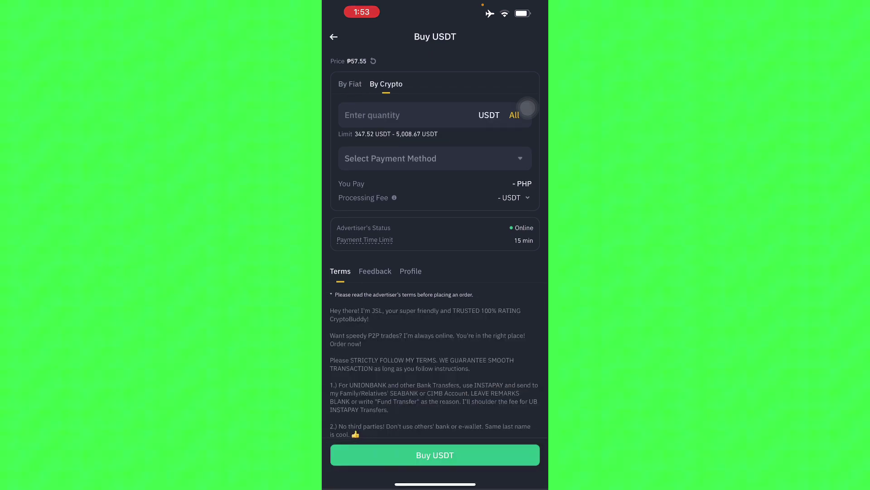
click(349, 83)
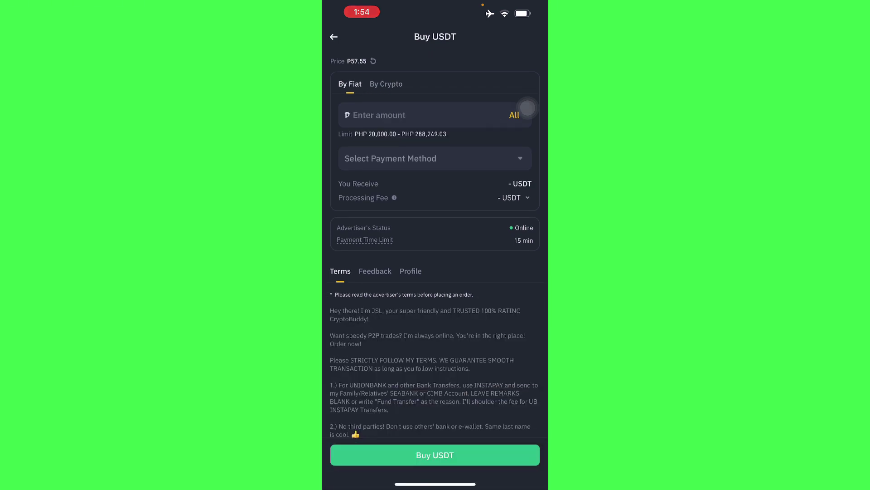
scroll(435, 272, down, 1)
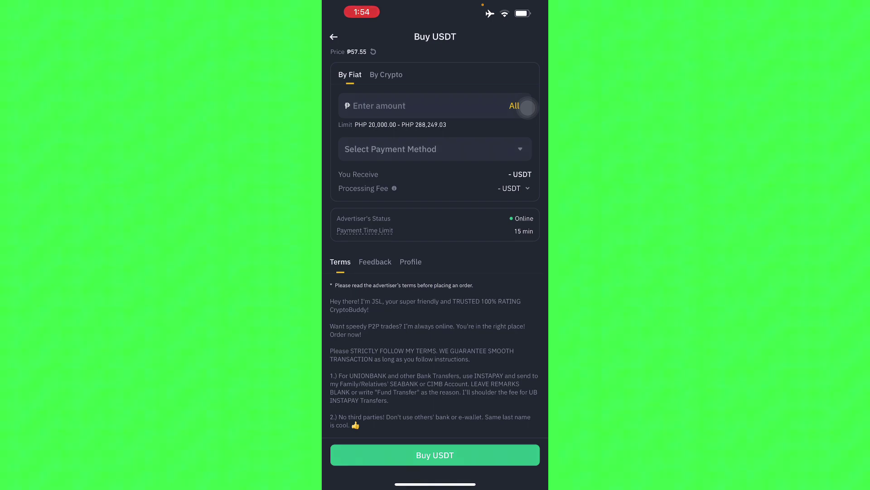
click(433, 149)
click(380, 355)
scroll(435, 272, down, 4)
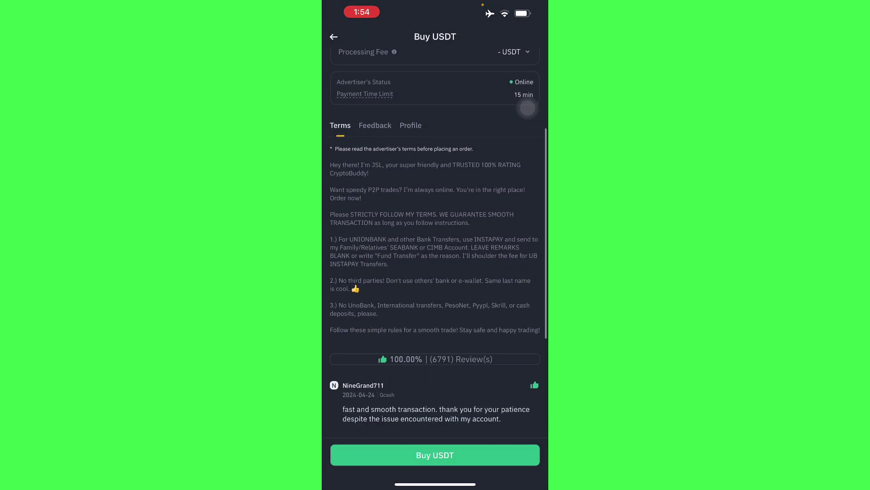
scroll(436, 272, up, 5)
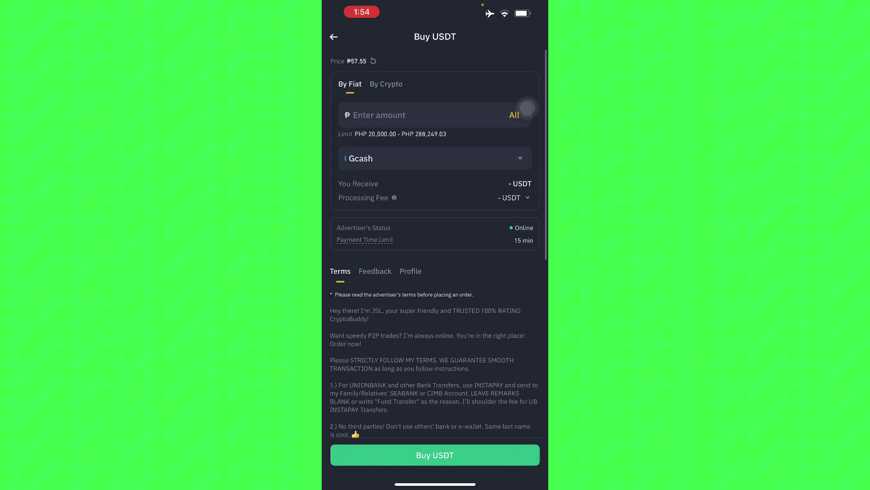